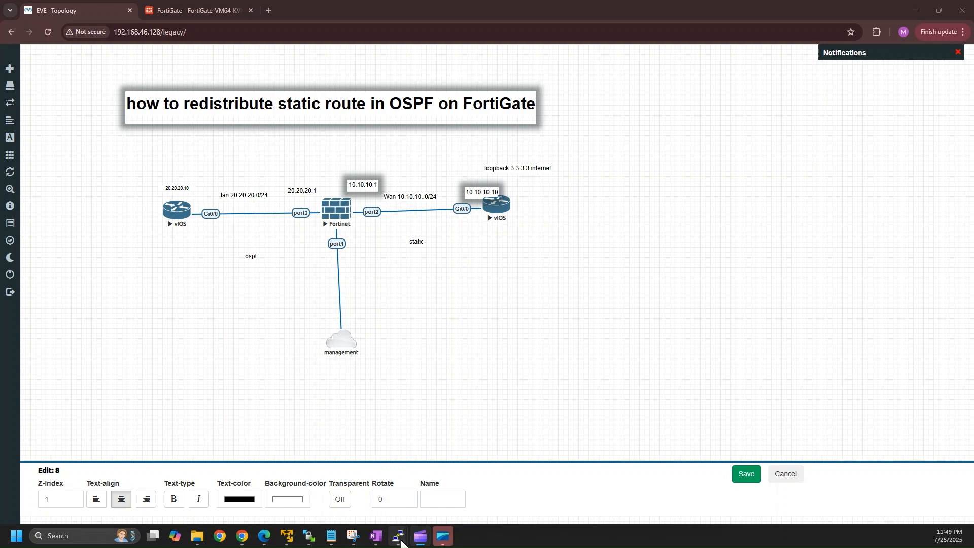
# Ping 3.3.3.3 from the R-lan router console to test reachability of the internet loopback
pyautogui.moveTo(401, 540)
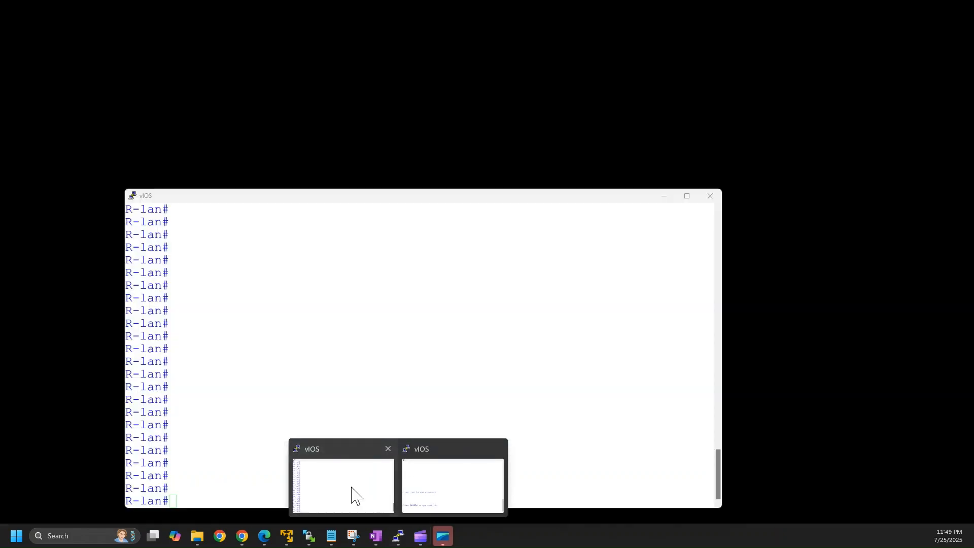
pyautogui.click(354, 496)
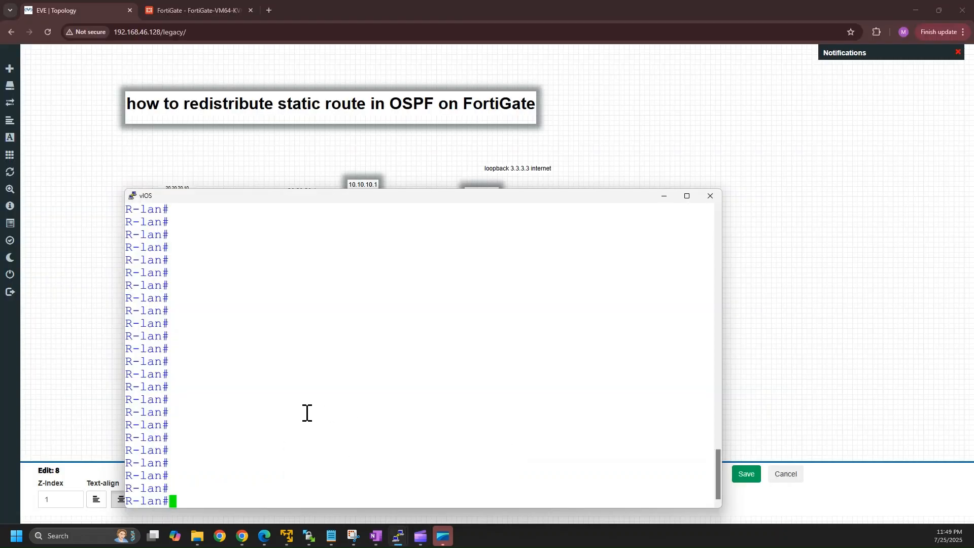
pyautogui.write('ping 3.3.3.3')
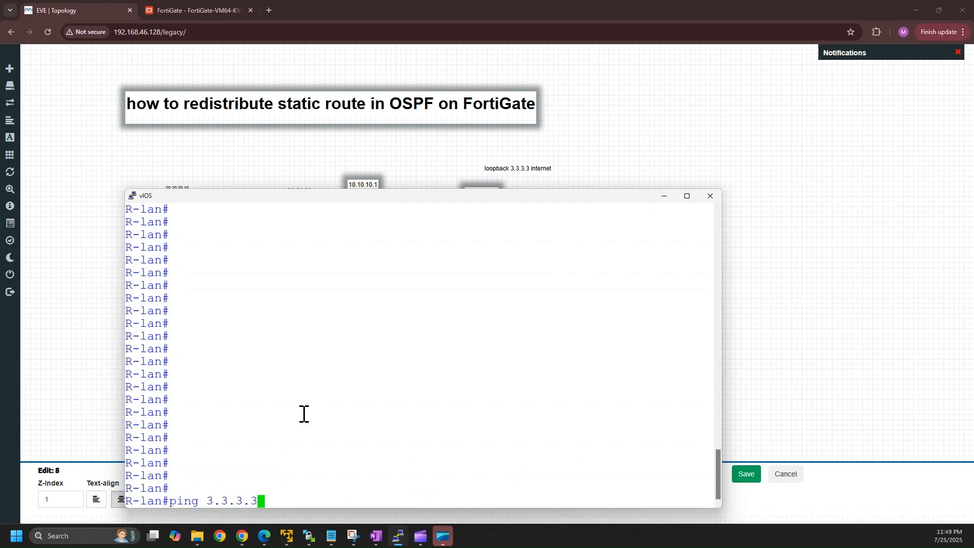
pyautogui.press('Return')
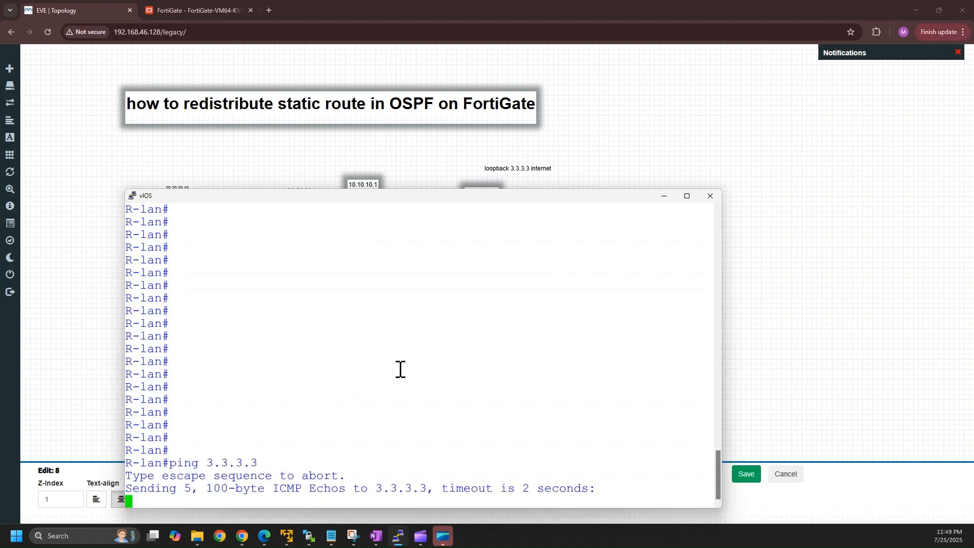
pyautogui.click(785, 102)
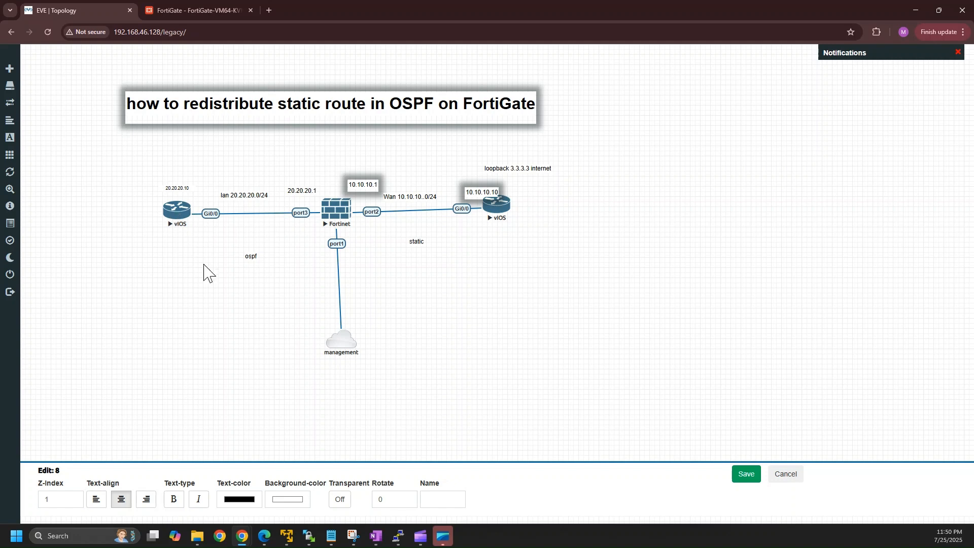
# Check the OSPF neighbor on FortiGate's routing dashboard and compare it with the EVE topology diagram
pyautogui.click(218, 5)
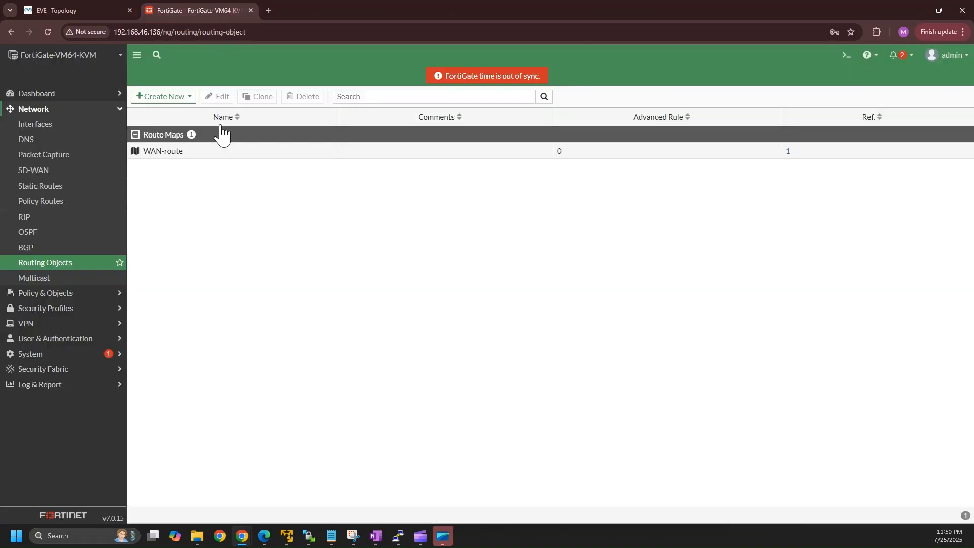
pyautogui.click(75, 107)
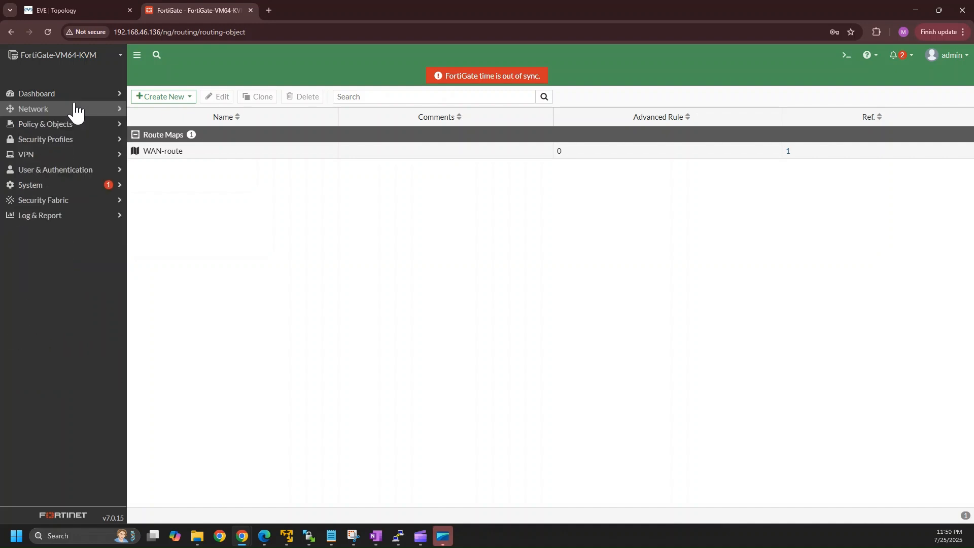
pyautogui.click(95, 94)
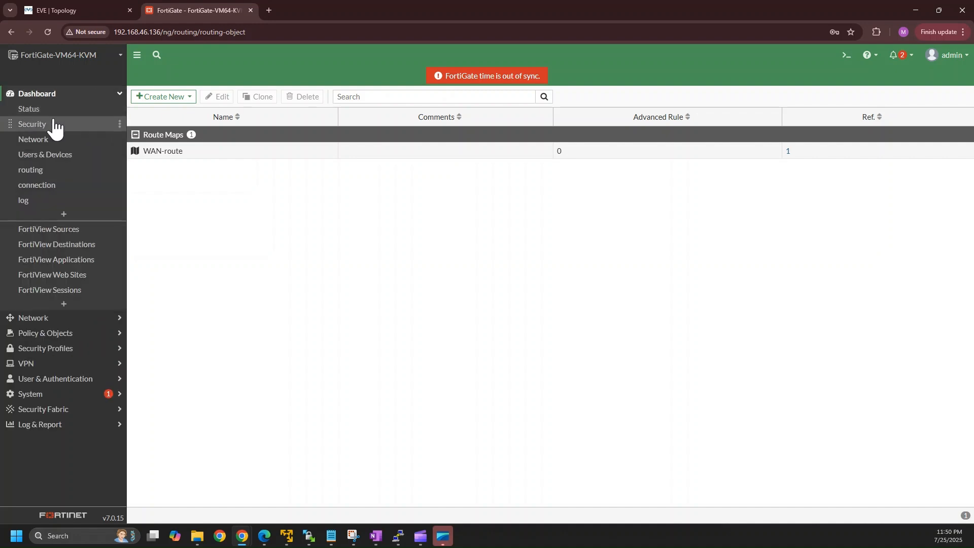
pyautogui.click(63, 174)
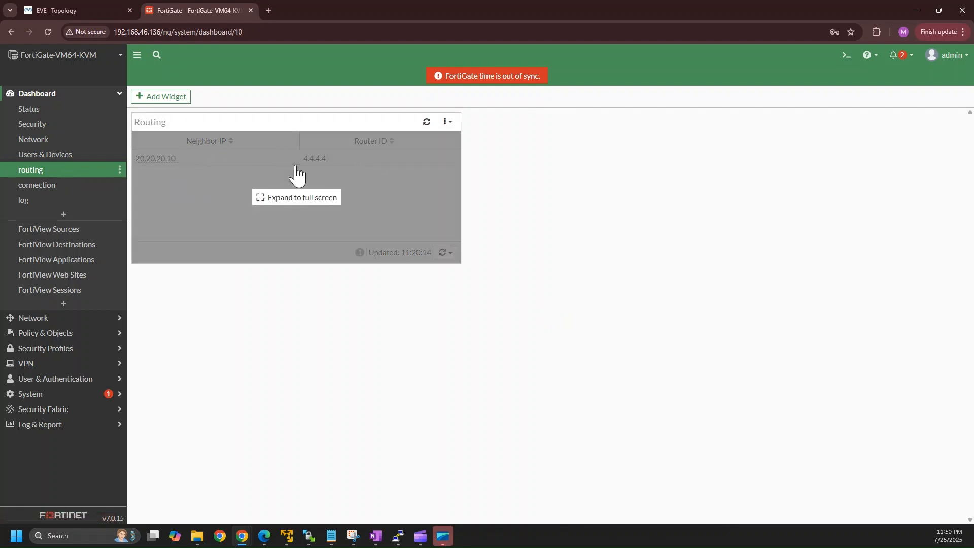
pyautogui.click(70, 13)
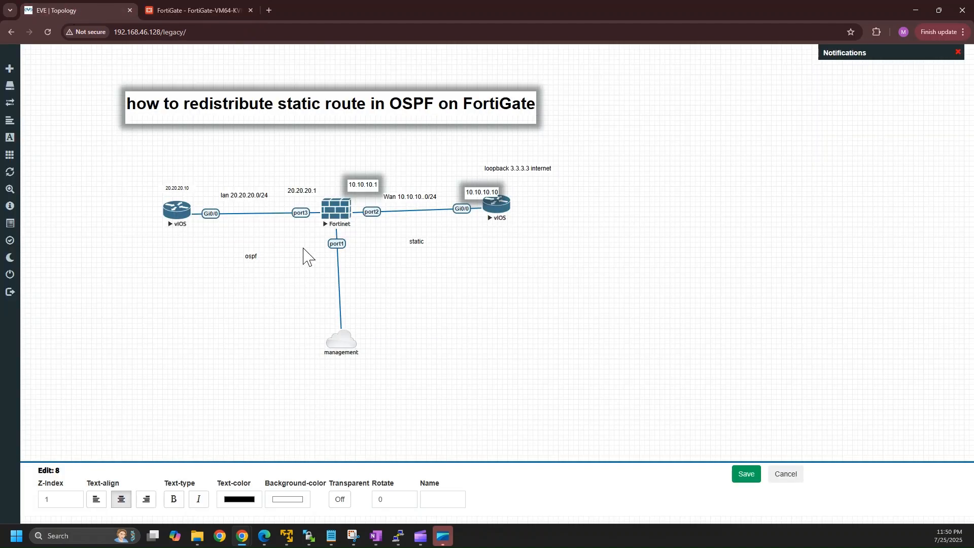
# Return to FortiGate and review its OSPF configuration through to the route redistribution settings
pyautogui.click(203, 8)
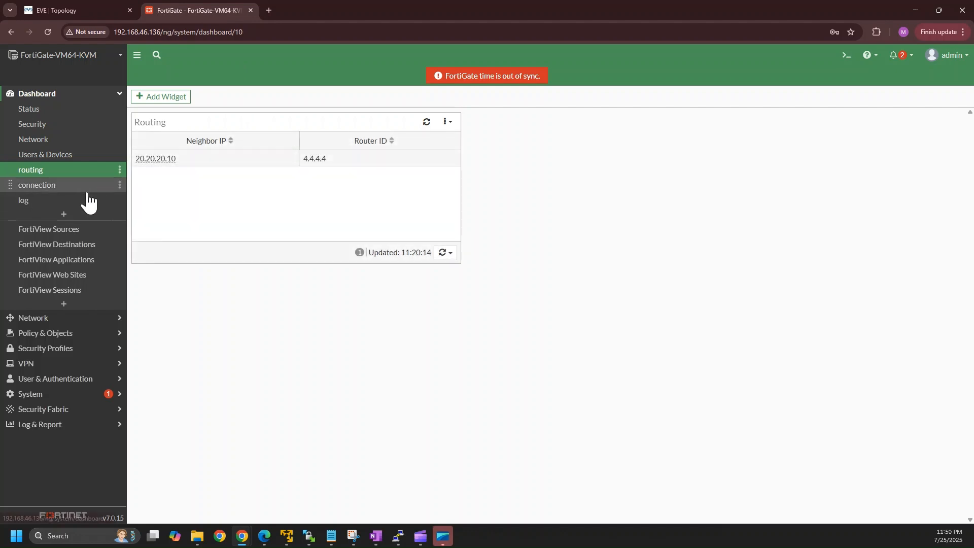
pyautogui.click(119, 90)
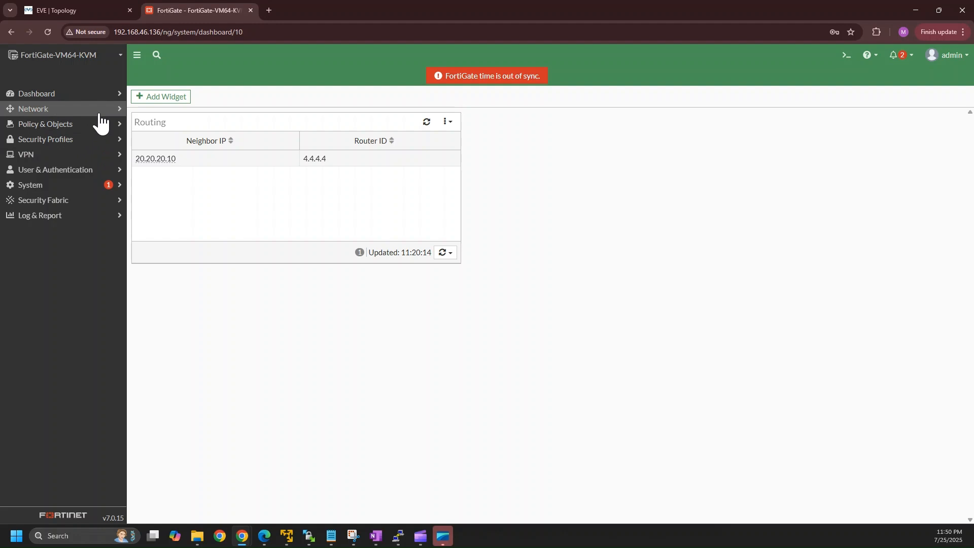
pyautogui.click(100, 110)
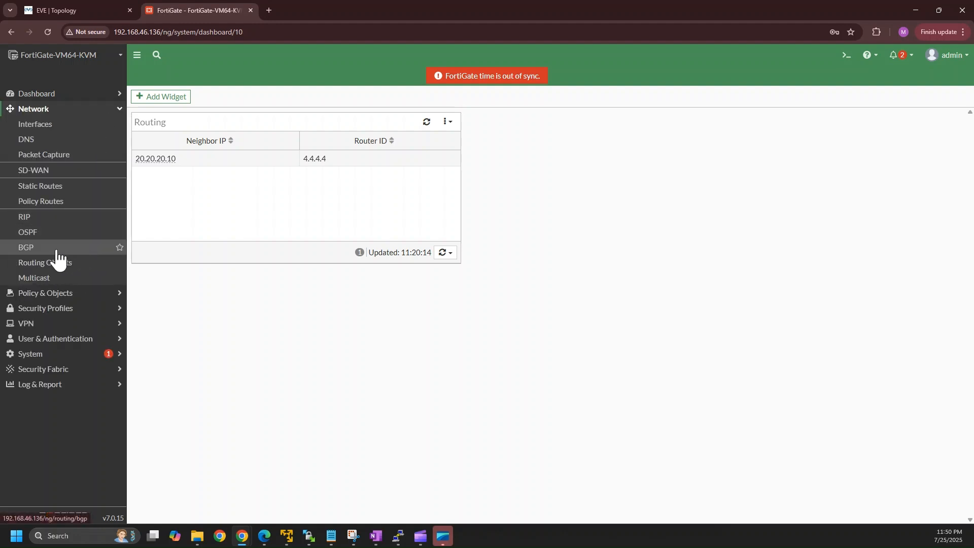
pyautogui.click(73, 238)
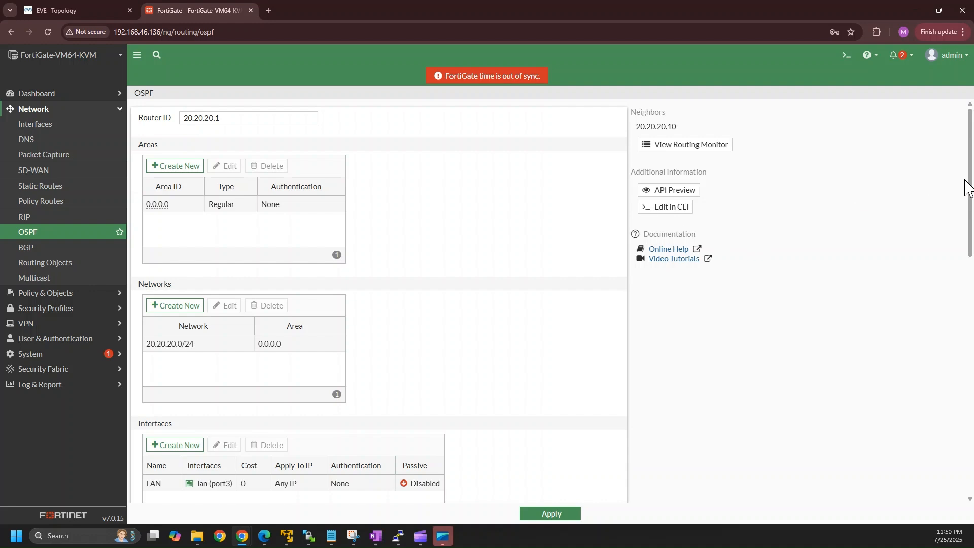
pyautogui.moveTo(972, 195); pyautogui.dragTo(972, 412)
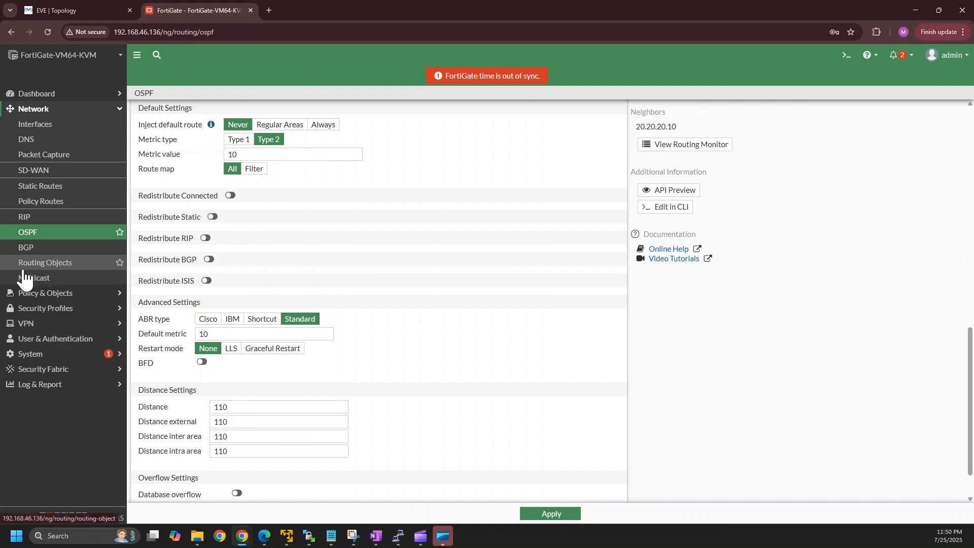
# Clone the WAN-route route map in the routing objects and name the copy WAN-routes
pyautogui.click(80, 272)
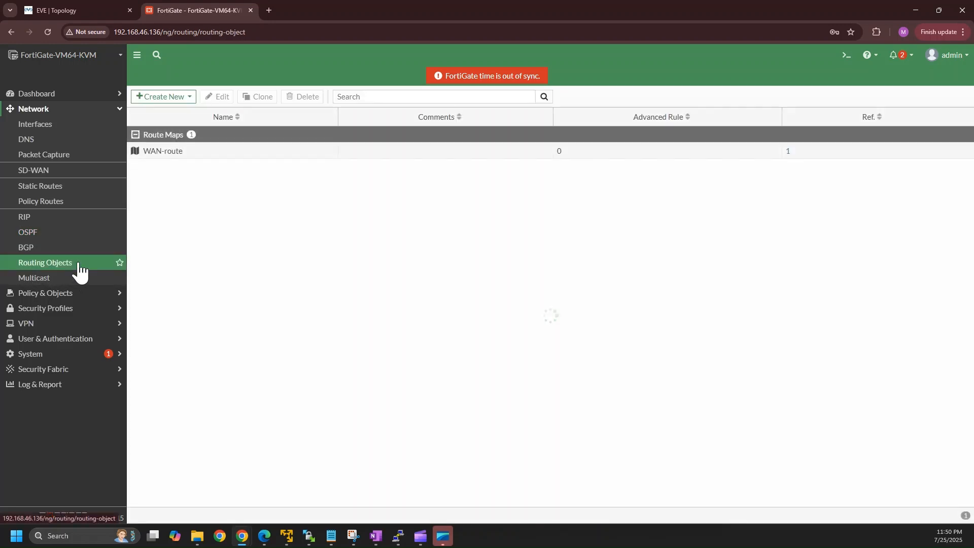
pyautogui.click(222, 153)
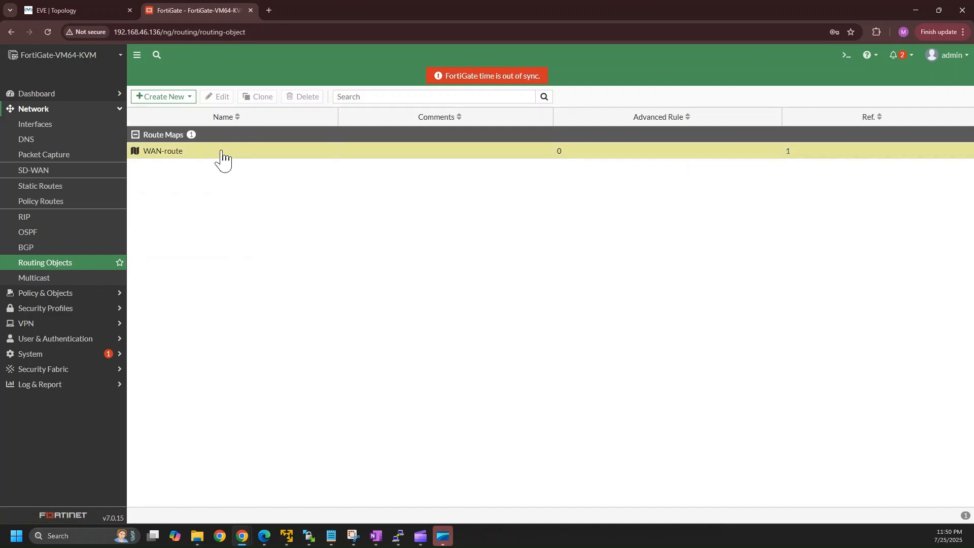
pyautogui.click(262, 97)
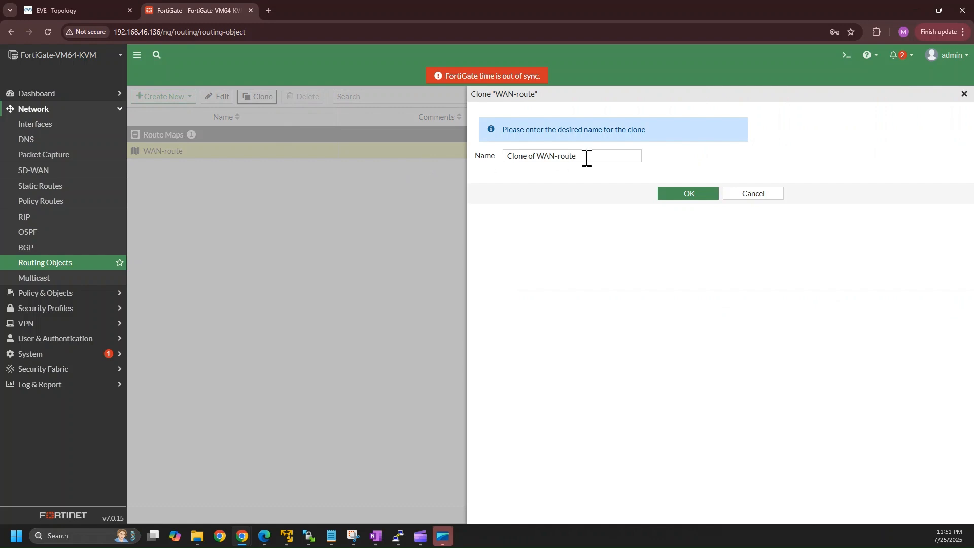
pyautogui.moveTo(537, 158); pyautogui.dragTo(475, 151)
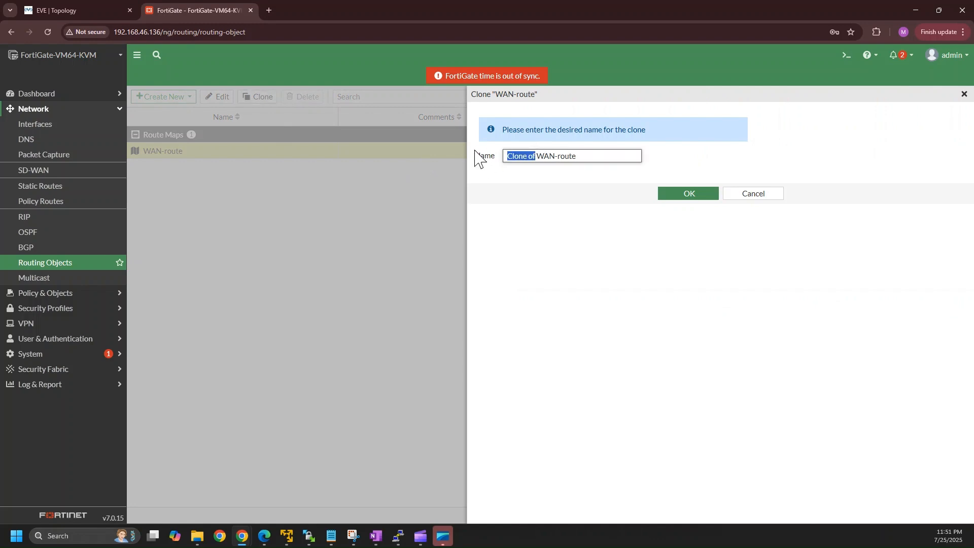
pyautogui.press('BackSpace')
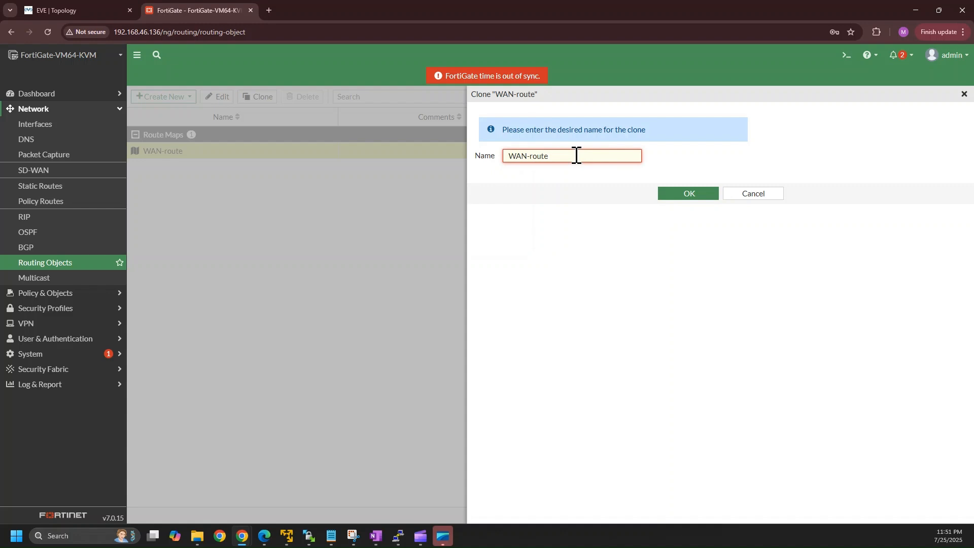
pyautogui.write('s')
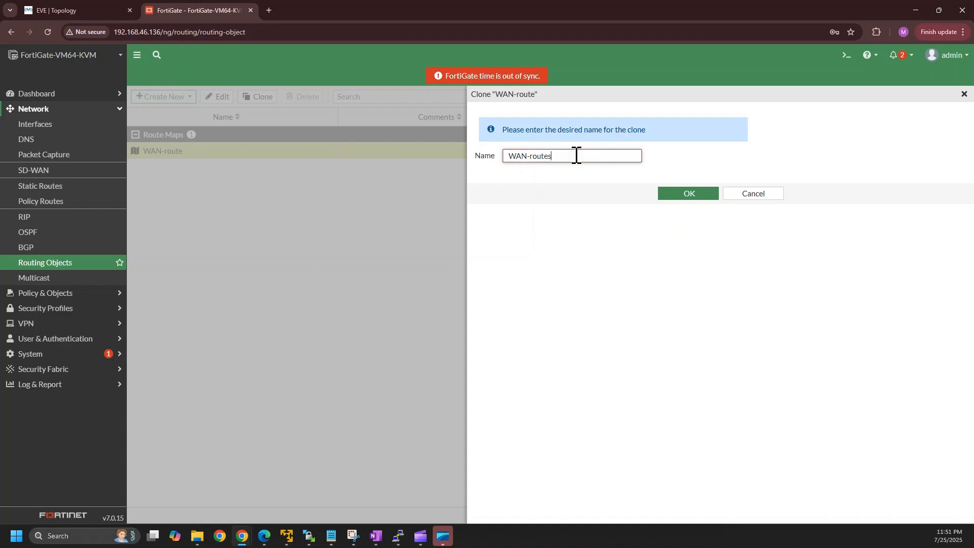
pyautogui.click(684, 197)
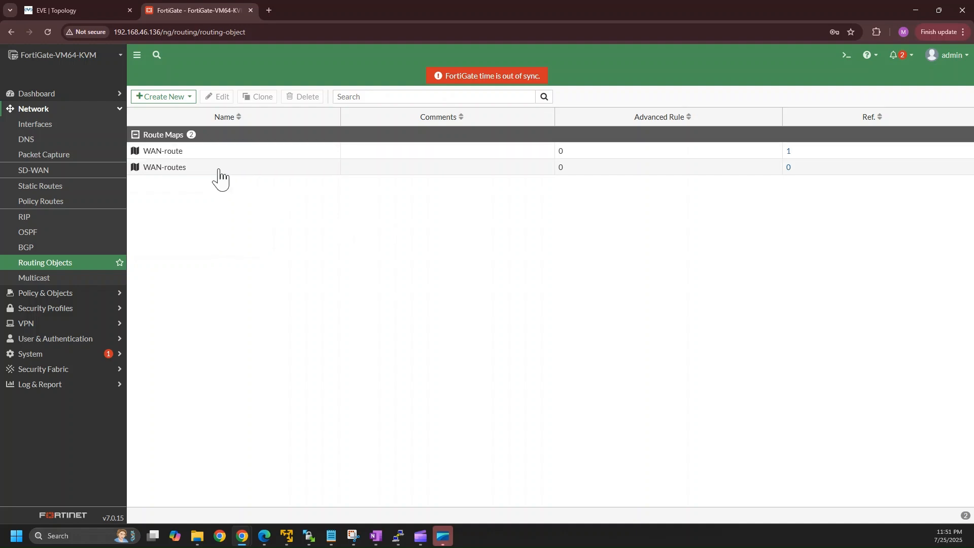
# Start a permit rule in the WAN-routes route map with IP address matching enabled, and begin a new access list for it
pyautogui.doubleClick(220, 169)
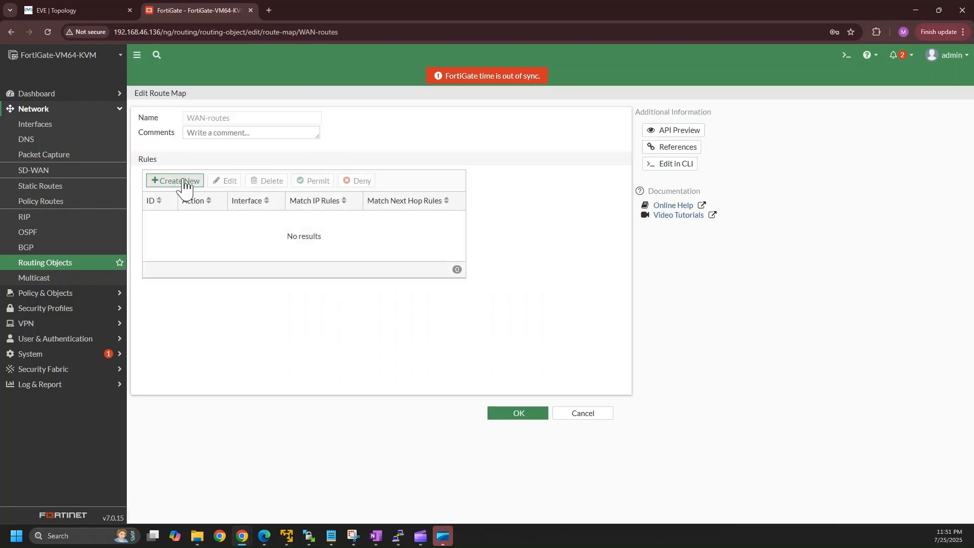
pyautogui.click(184, 181)
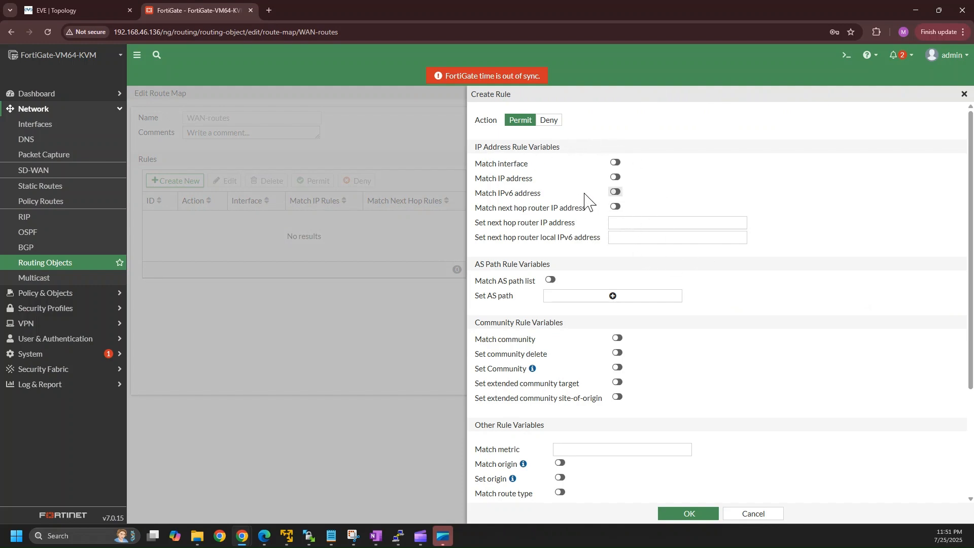
pyautogui.click(616, 178)
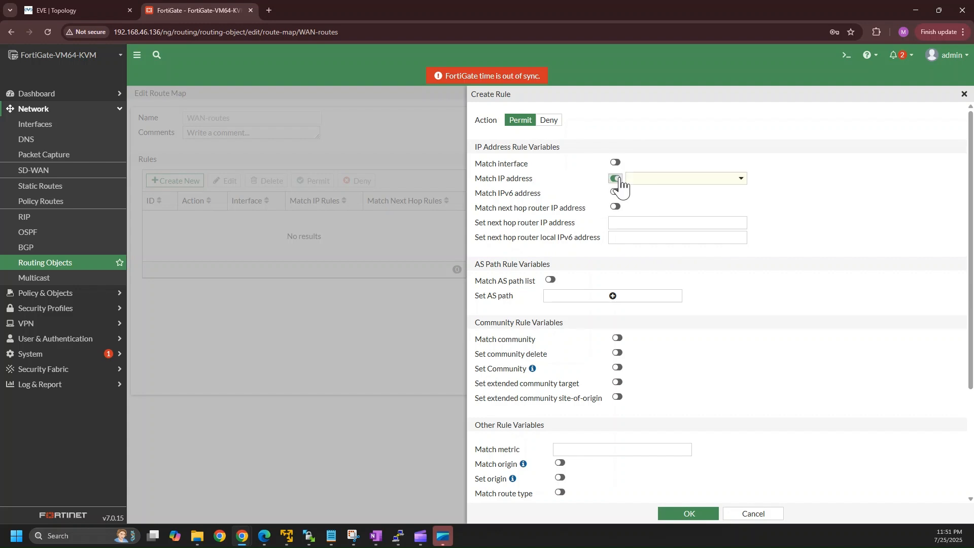
pyautogui.click(669, 181)
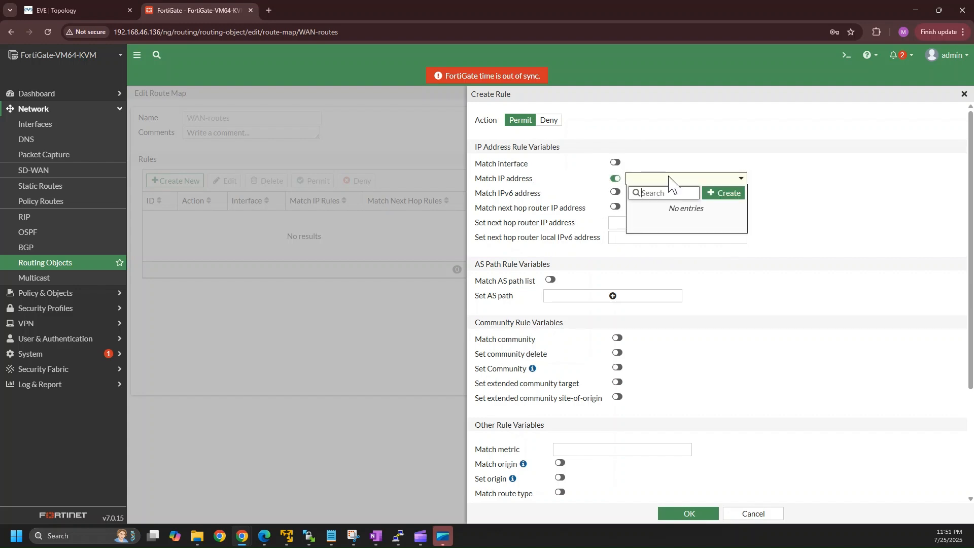
pyautogui.click(729, 195)
pyautogui.click(660, 237)
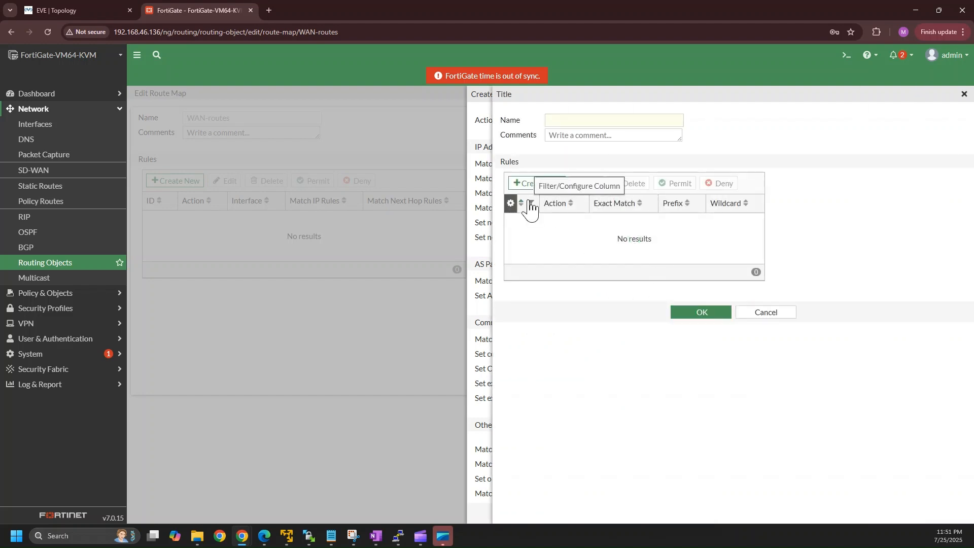
# Add a permit rule for the prefix 3.3.3.3/32 to the new access list
pyautogui.click(531, 188)
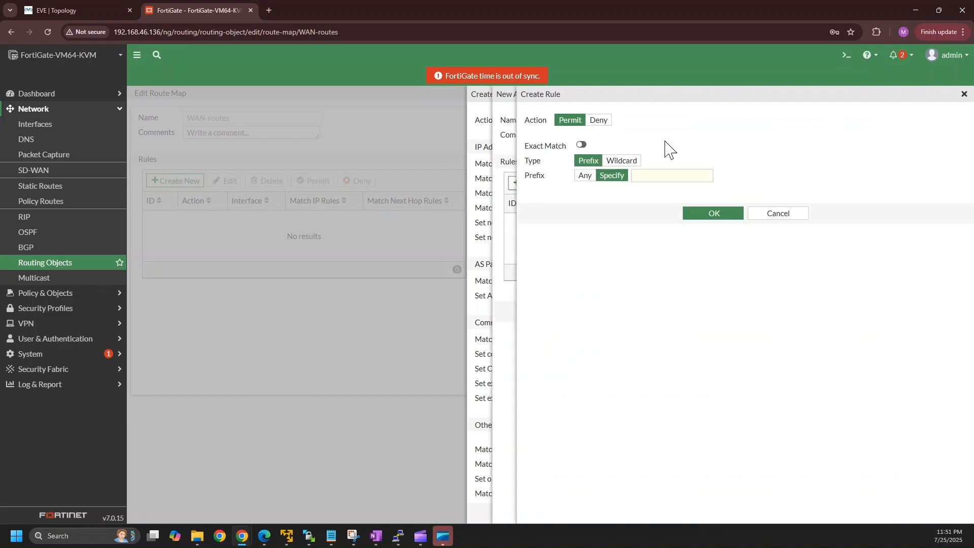
pyautogui.click(641, 176)
pyautogui.write('3.3.3.3')
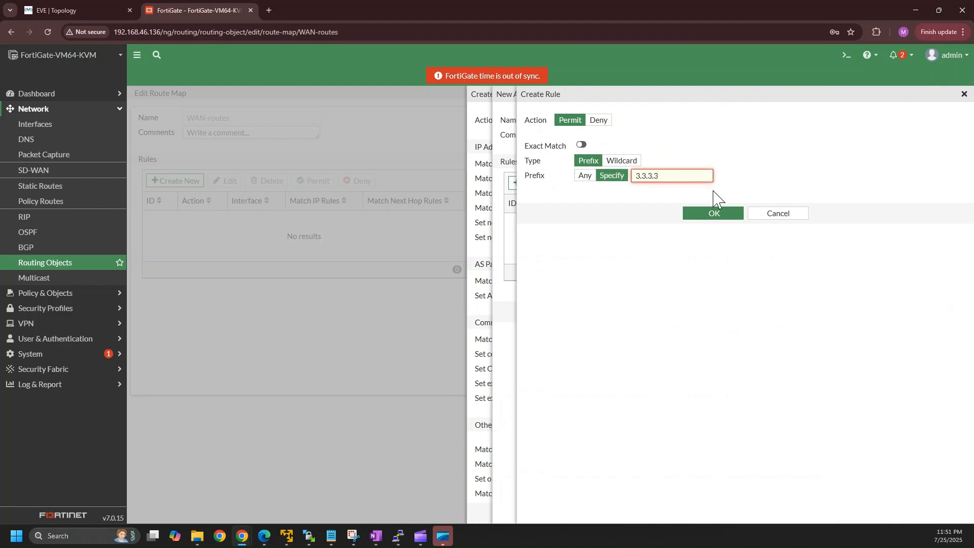
pyautogui.write('/32')
pyautogui.click(706, 219)
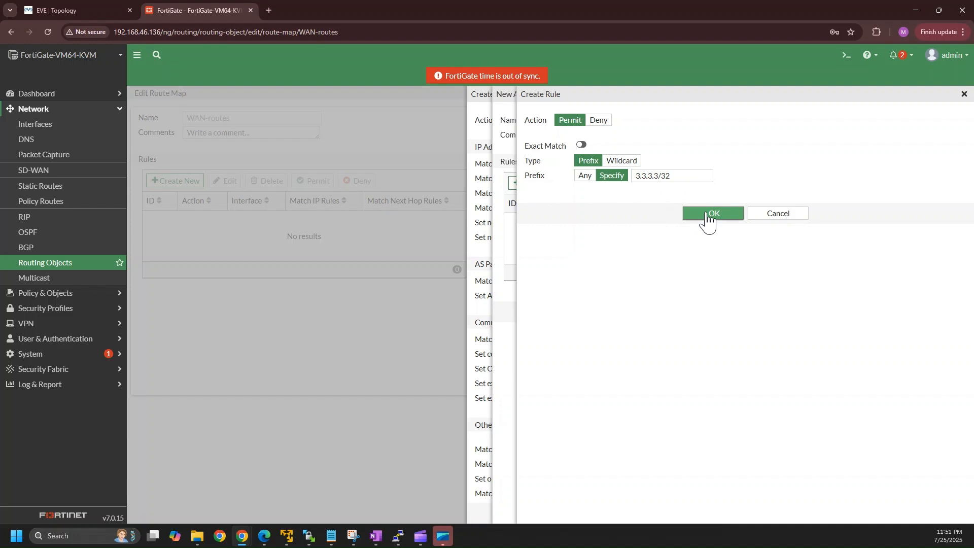
pyautogui.click(712, 217)
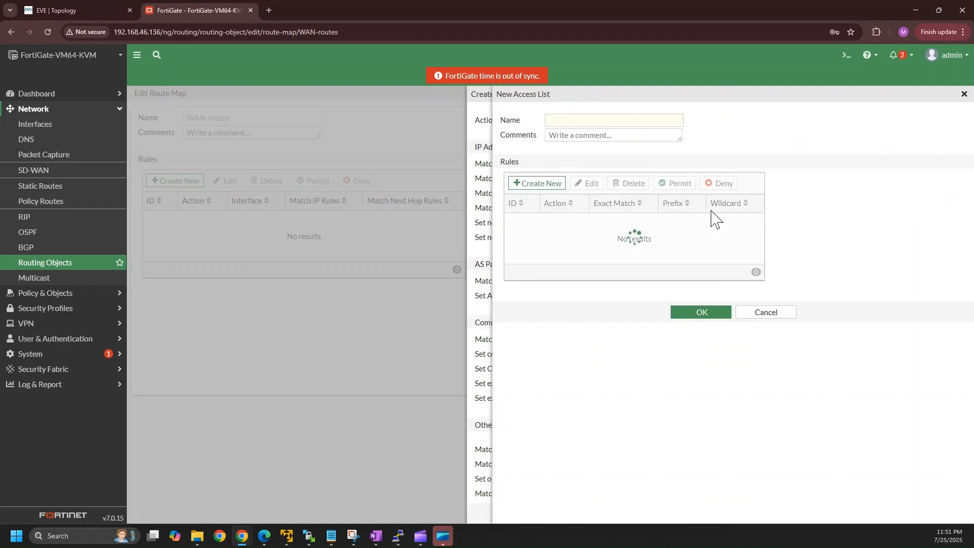
# Name the access list WAN-ACL, save it, and select it as the route map rule's IP address match
pyautogui.click(570, 118)
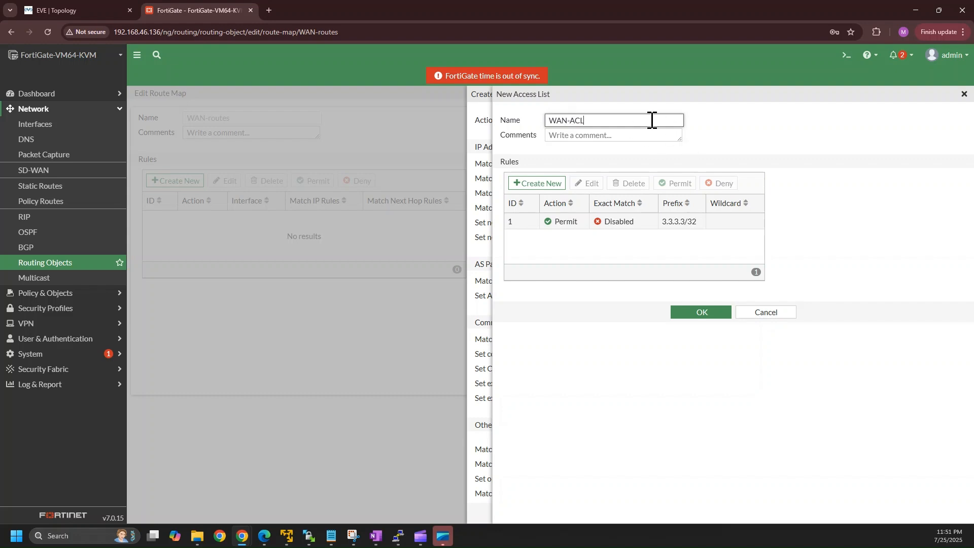
pyautogui.click(691, 313)
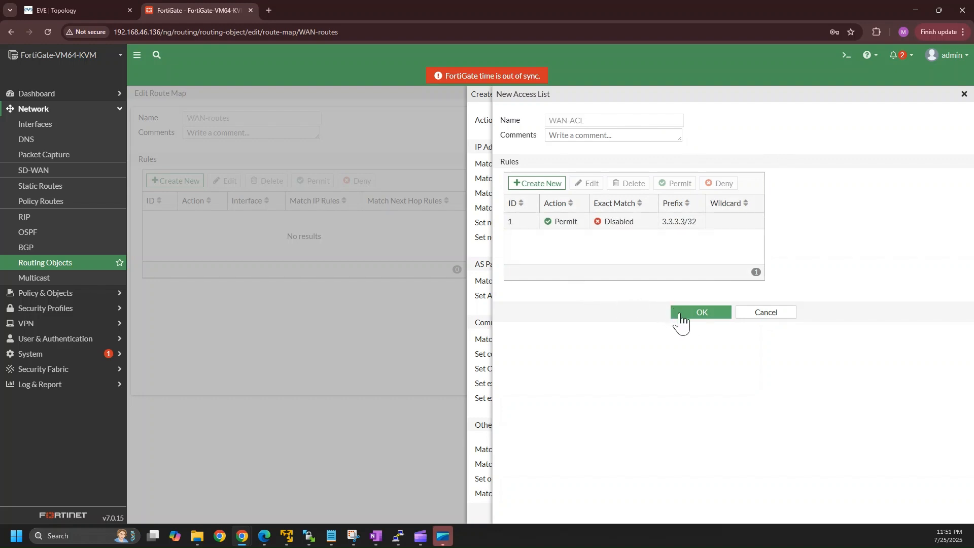
pyautogui.click(681, 315)
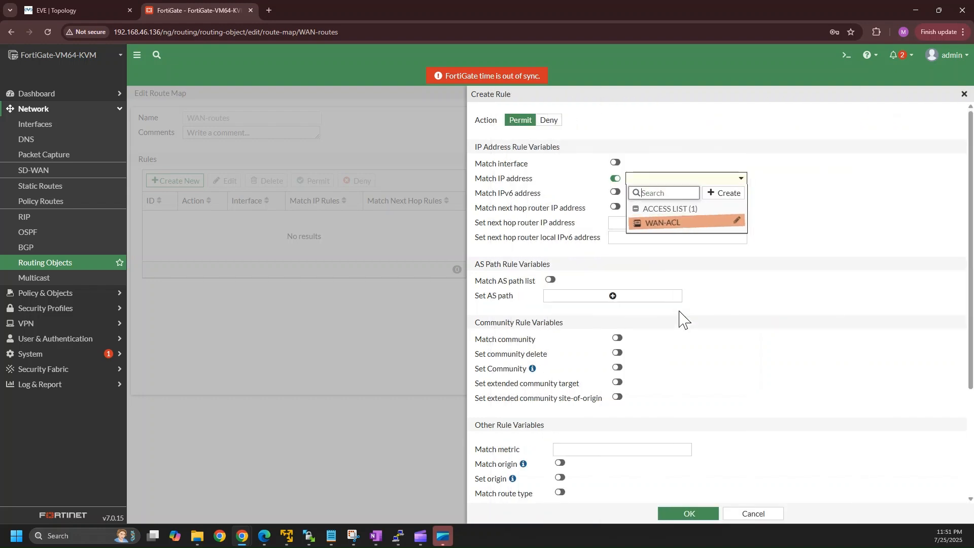
pyautogui.click(662, 222)
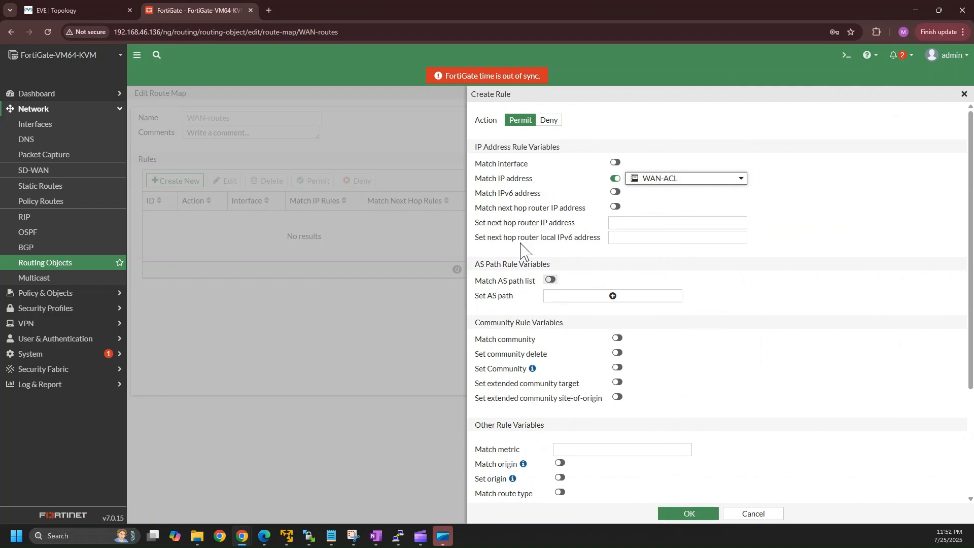
# Save the permit rule matching WAN-ACL and save the WAN-routes route map
pyautogui.click(669, 516)
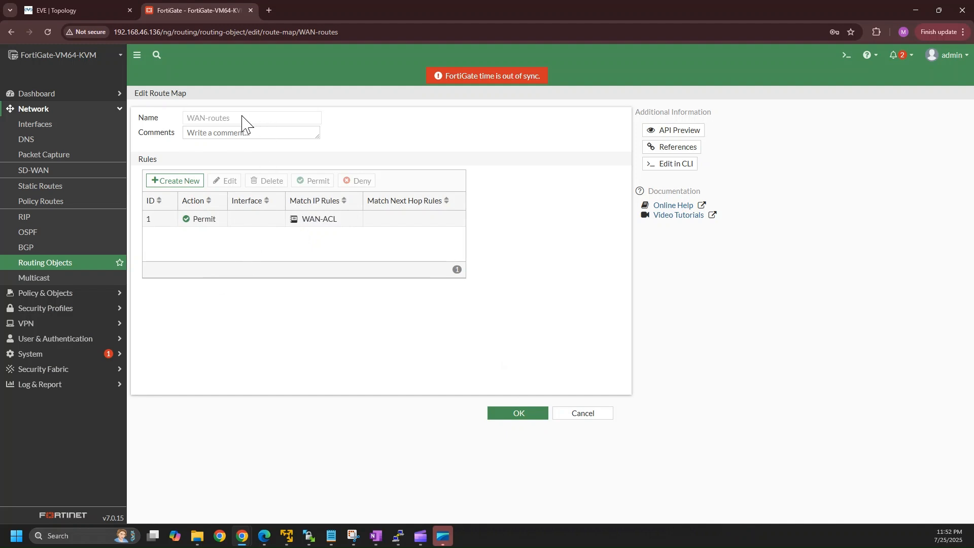
pyautogui.click(517, 412)
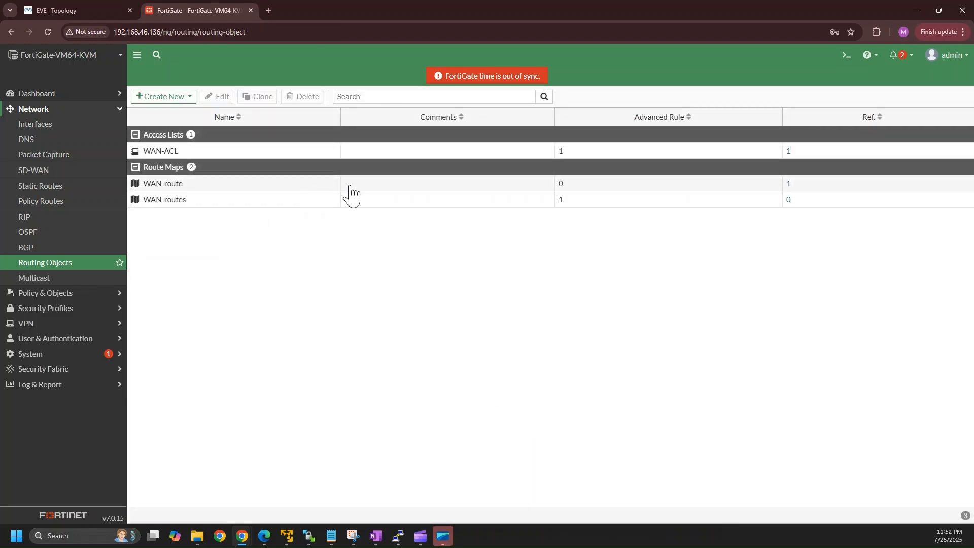
# Enable static route redistribution in the OSPF settings, filter it with the WAN-routes route map, and apply the change
pyautogui.click(53, 234)
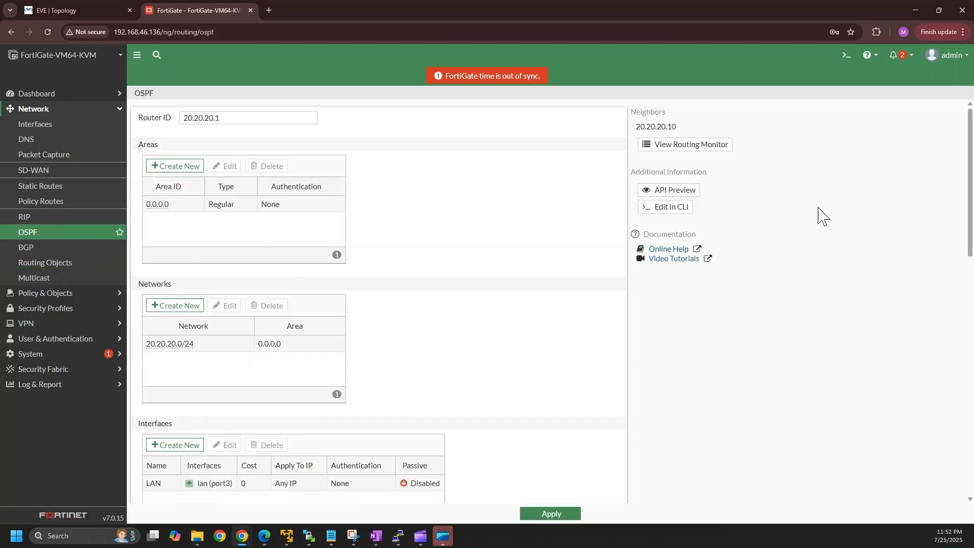
pyautogui.moveTo(970, 178); pyautogui.dragTo(971, 451)
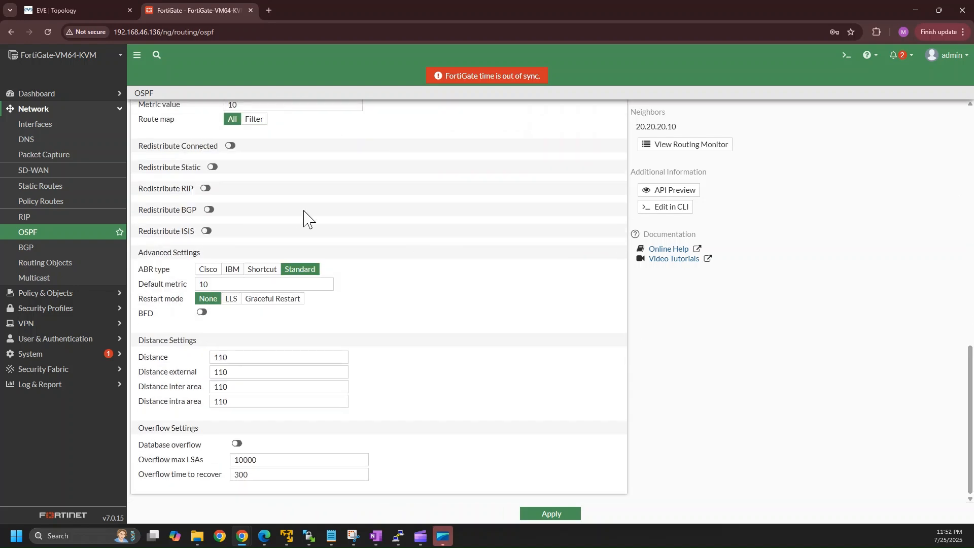
pyautogui.click(213, 168)
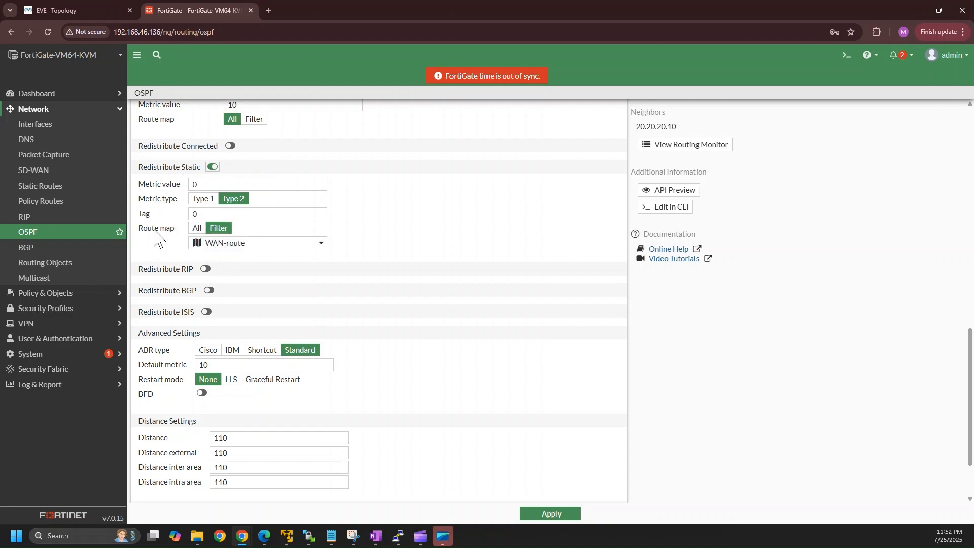
pyautogui.click(233, 245)
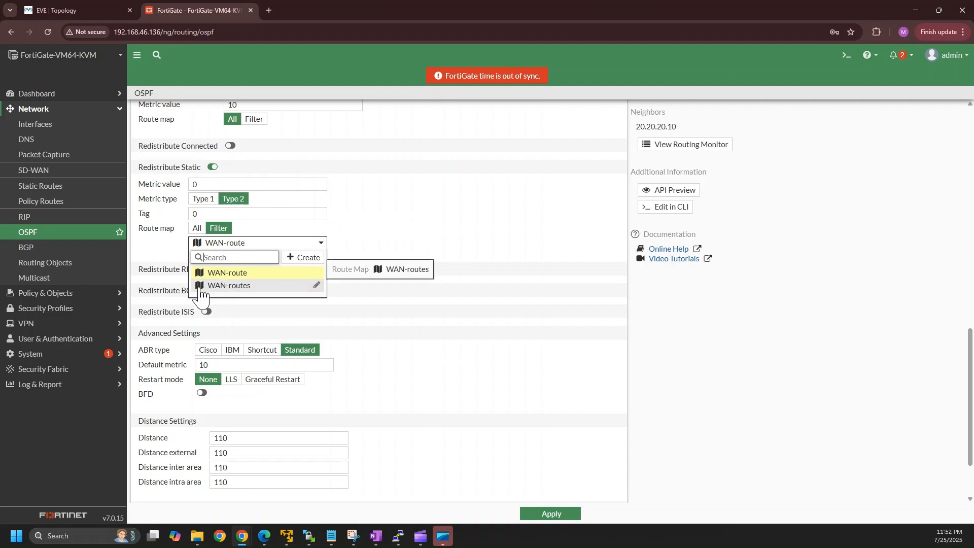
pyautogui.click(255, 288)
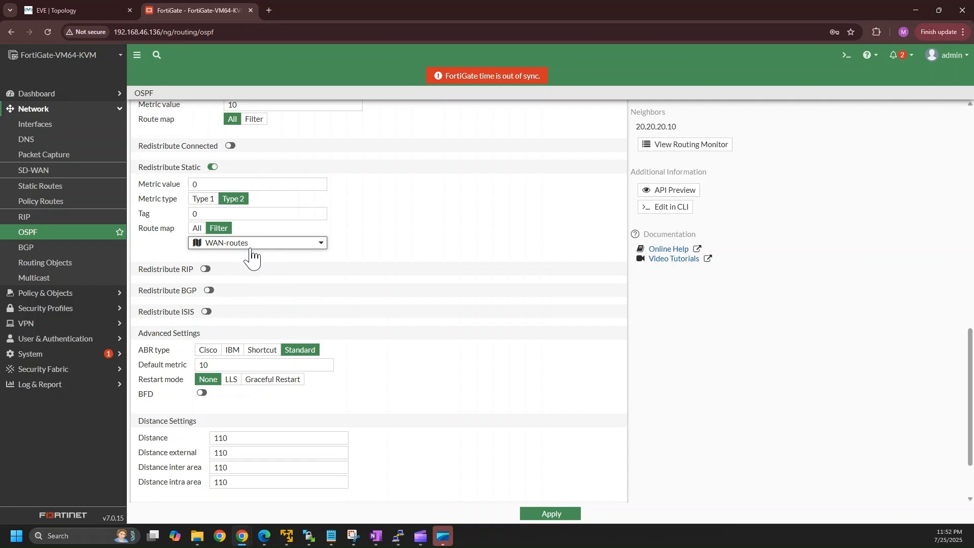
pyautogui.click(543, 514)
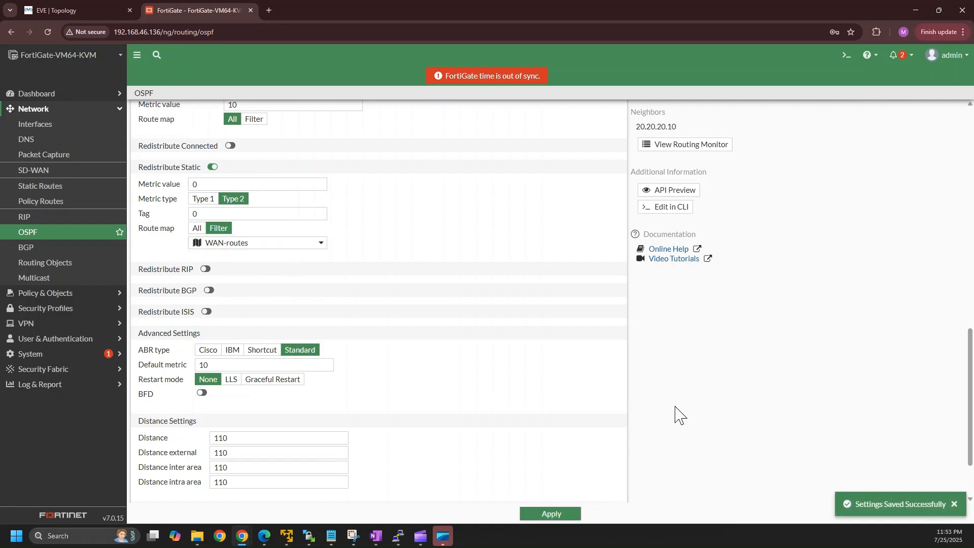
pyautogui.moveTo(971, 350); pyautogui.dragTo(891, 167)
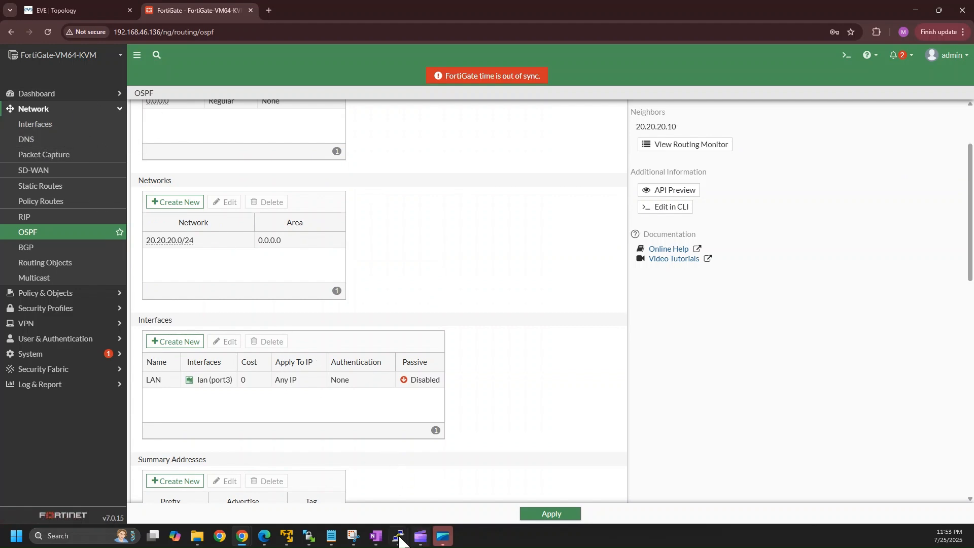
# Switch to the R-lan router console, show the IP route to 3.3.3.3, and examine its distance, metric and route type
pyautogui.moveTo(399, 536)
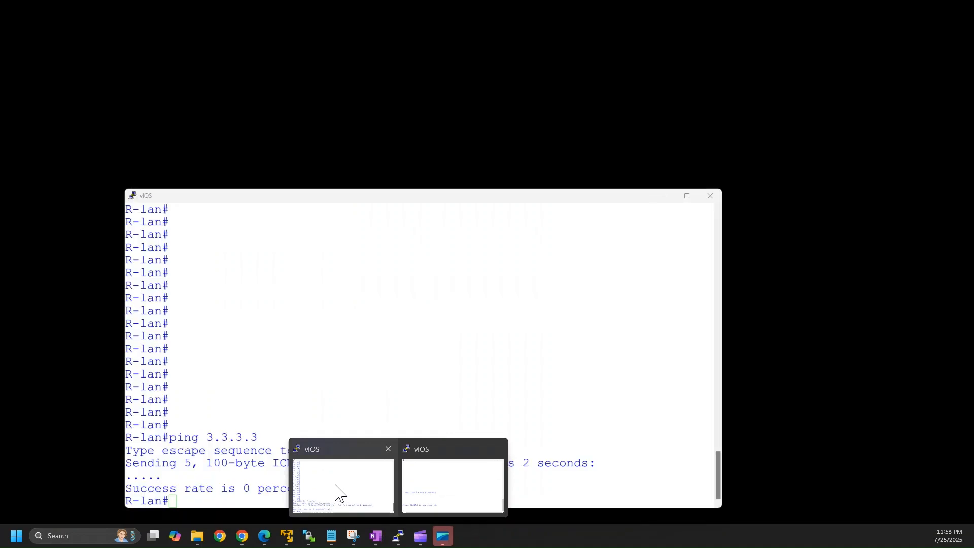
pyautogui.click(337, 493)
pyautogui.write('sh ip ro')
pyautogui.press('Tab')
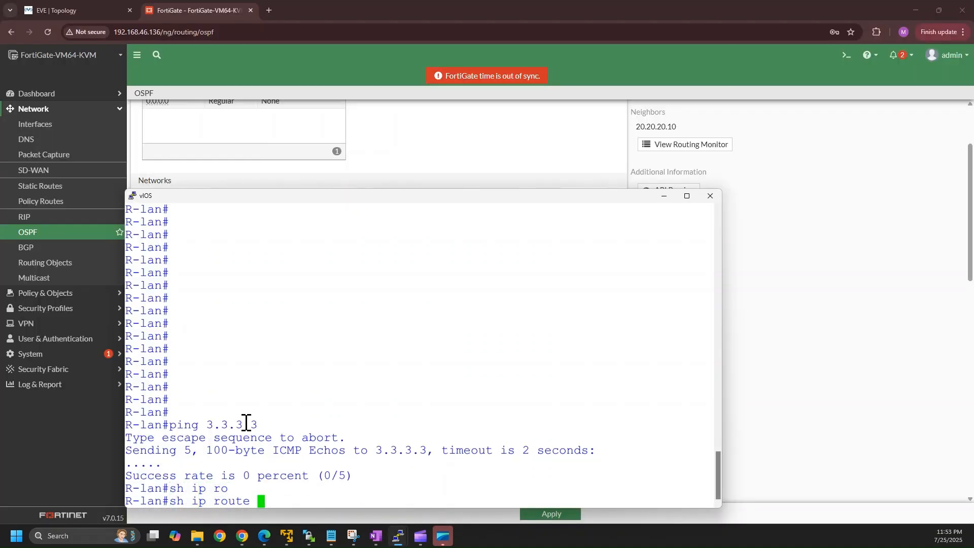
pyautogui.write('3.3.3.3')
pyautogui.hotkey('ctrl', 'a')
pyautogui.press('Return')
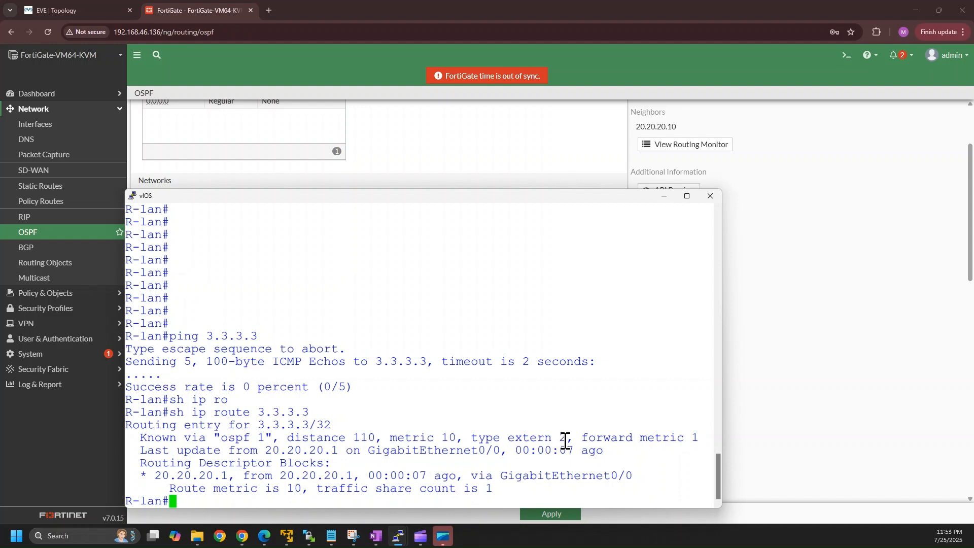
pyautogui.moveTo(565, 439); pyautogui.dragTo(475, 439)
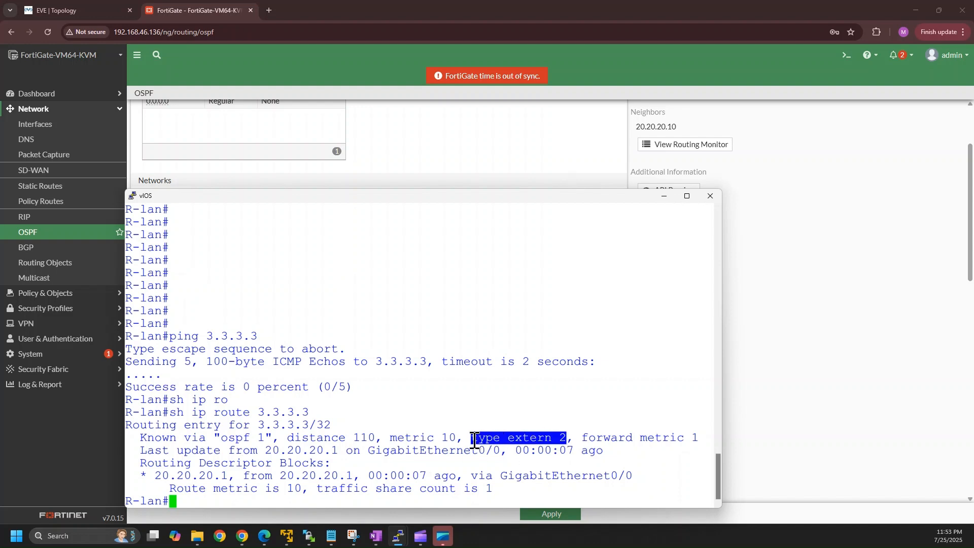
pyautogui.doubleClick(396, 440)
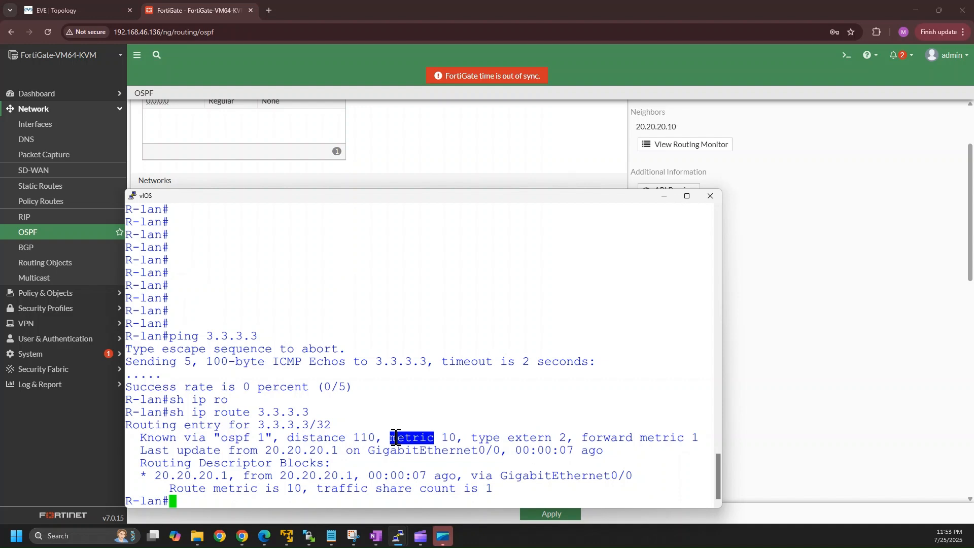
pyautogui.tripleClick(329, 440)
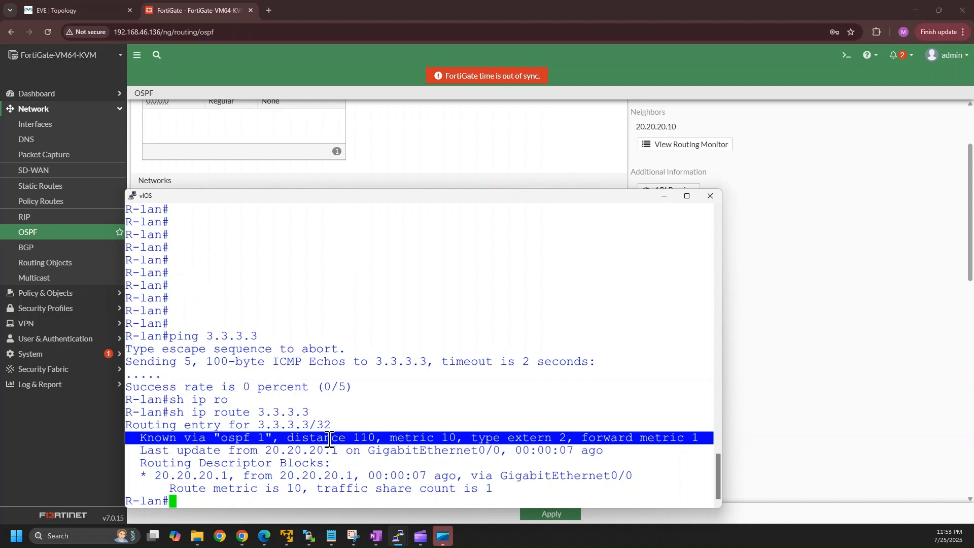
pyautogui.doubleClick(329, 440)
pyautogui.click(334, 469)
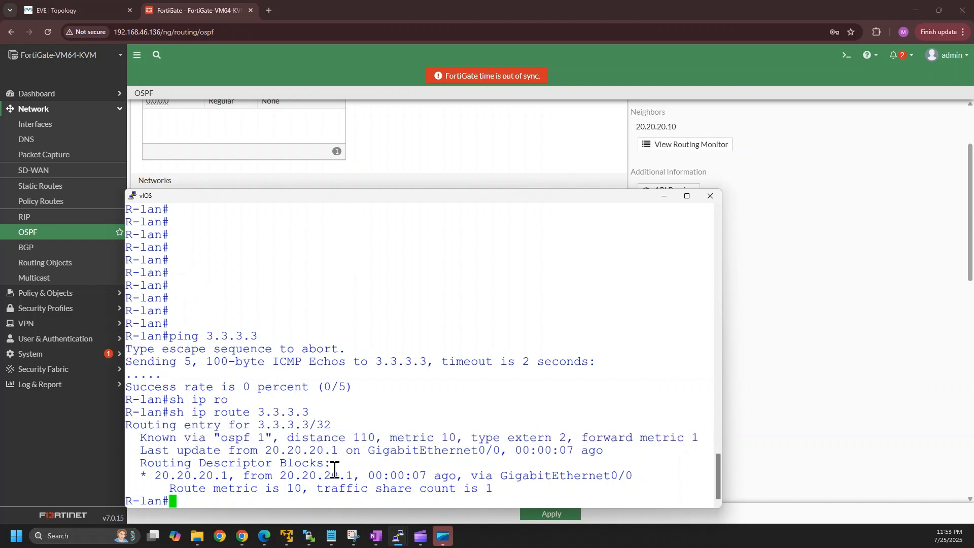
# Ping 3.3.3.3 from the R-lan router to test reachability
pyautogui.write('ping 3.3.3.3')
pyautogui.press('Return')
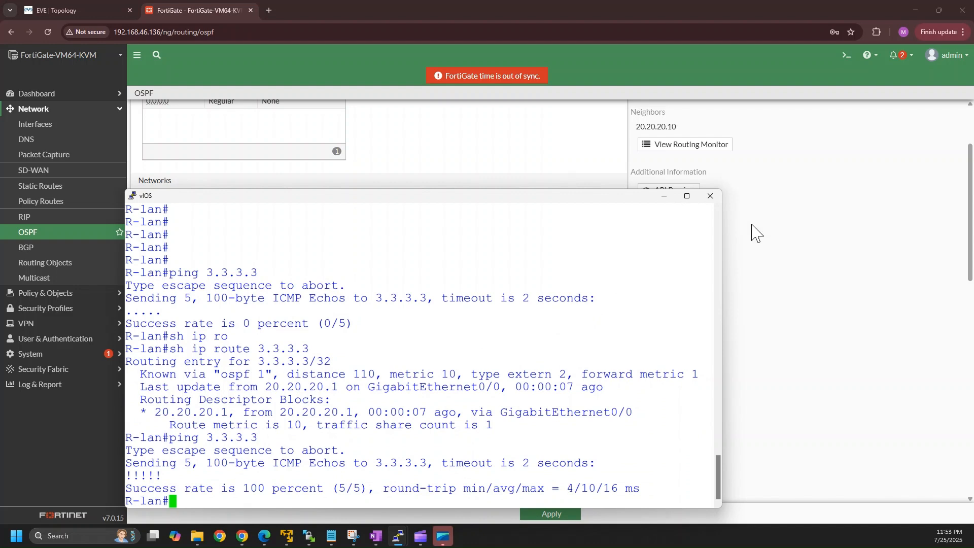
# Return to the FortiGate OSPF page, review the Redistribute Static settings, and apply them again
pyautogui.click(770, 230)
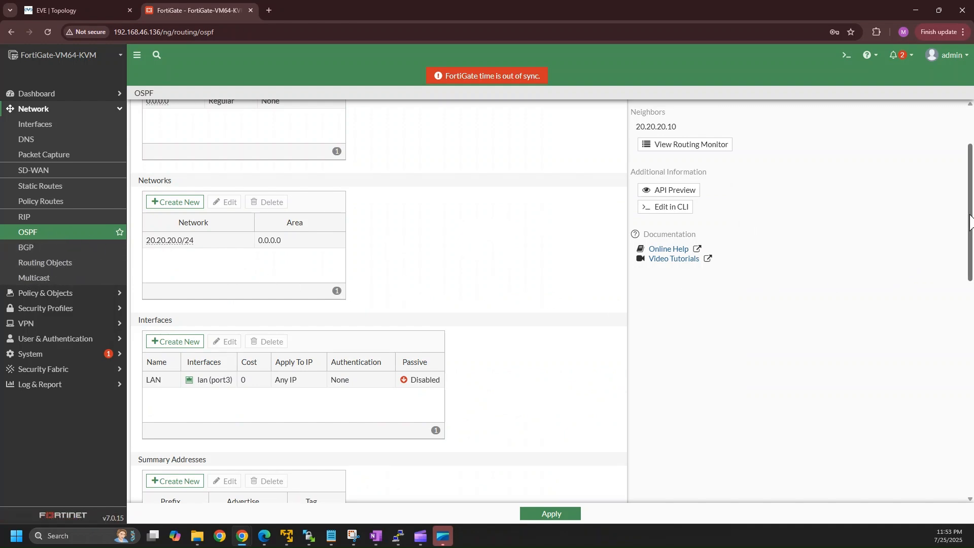
pyautogui.moveTo(970, 222); pyautogui.dragTo(972, 394)
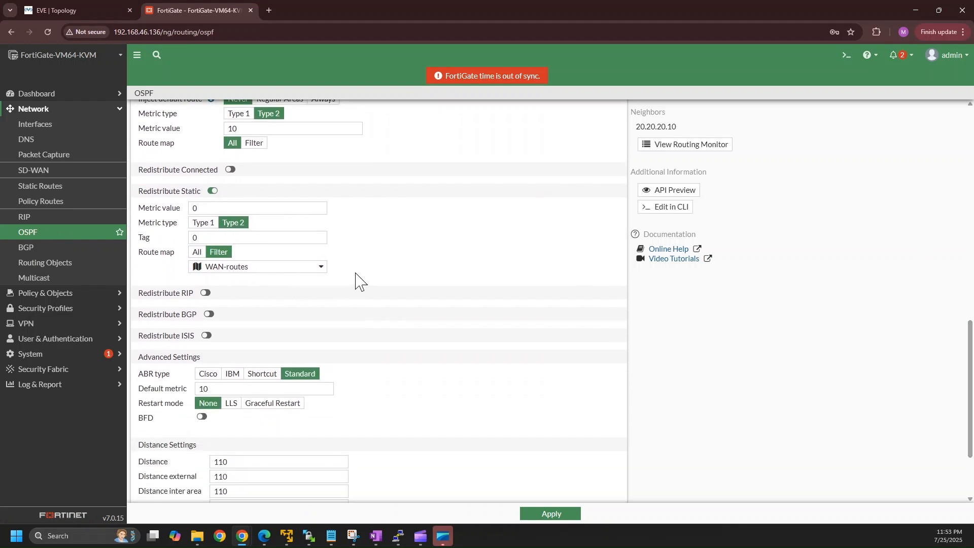
pyautogui.click(547, 517)
# Review the EVE topology alongside FortiGate's static route list to compare the static and OSPF sides
pyautogui.click(58, 6)
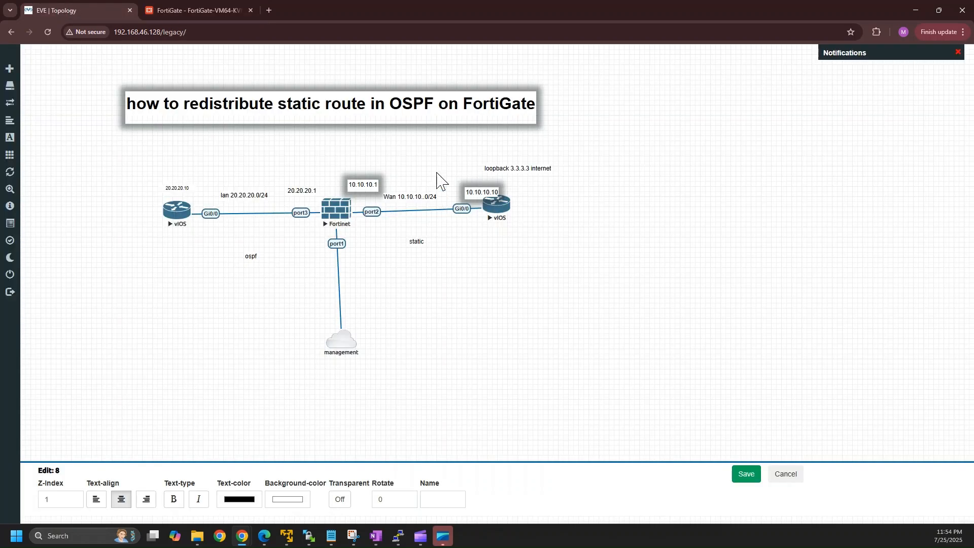
pyautogui.click(213, 10)
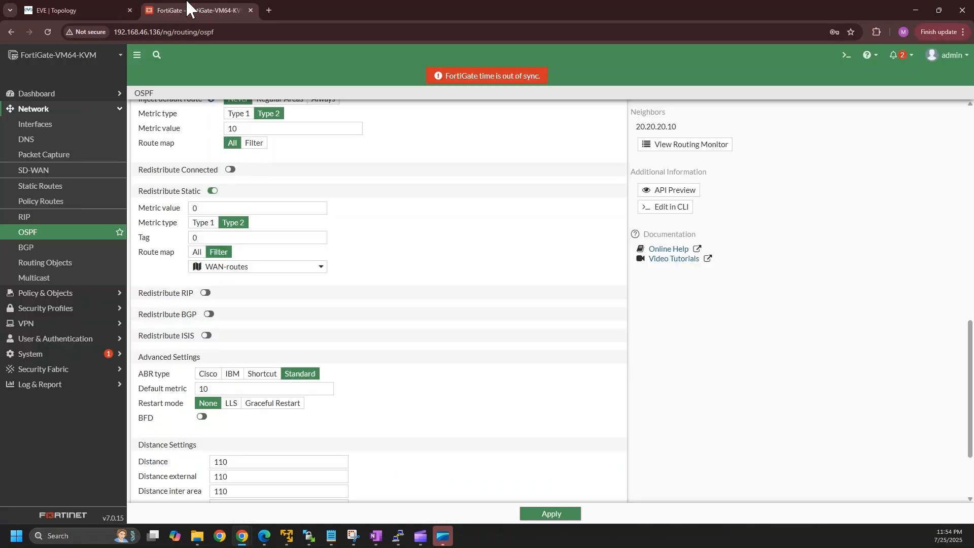
pyautogui.click(66, 189)
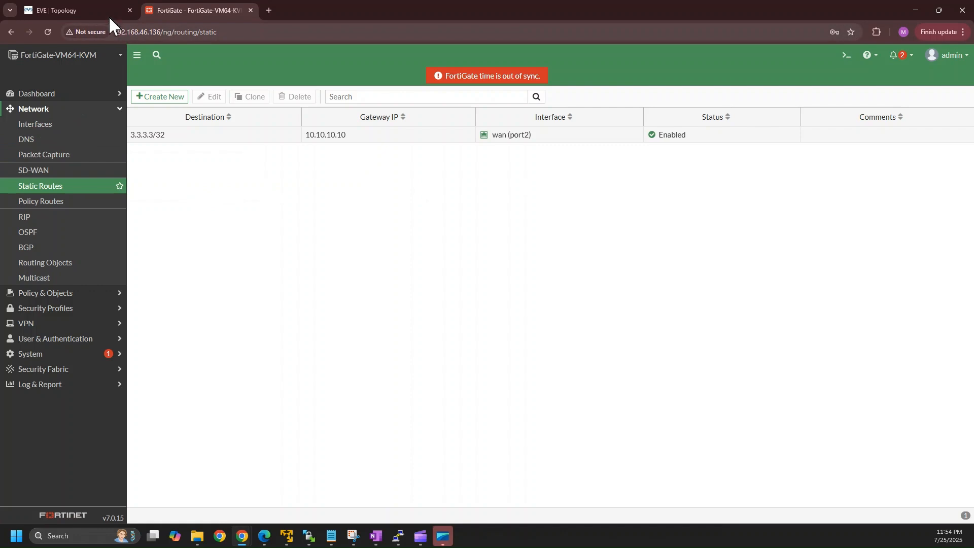
pyautogui.click(95, 17)
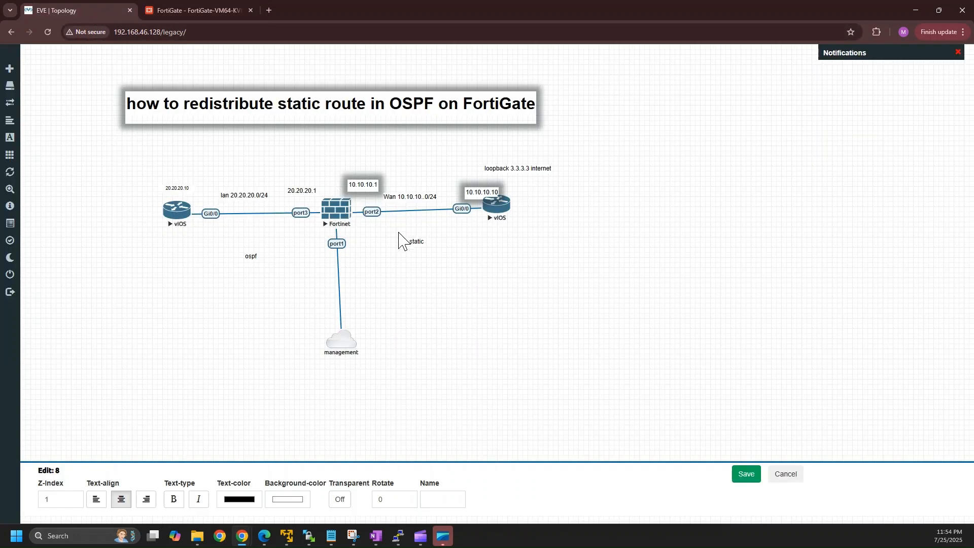